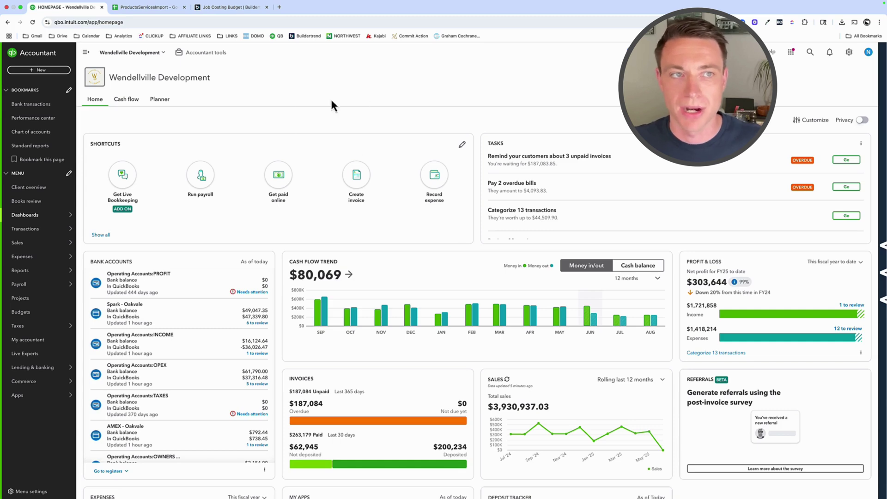
Step: Select and scroll through the COMPLEX sheet's cost-code names in column A of ProductsServicesImport
click(158, 10)
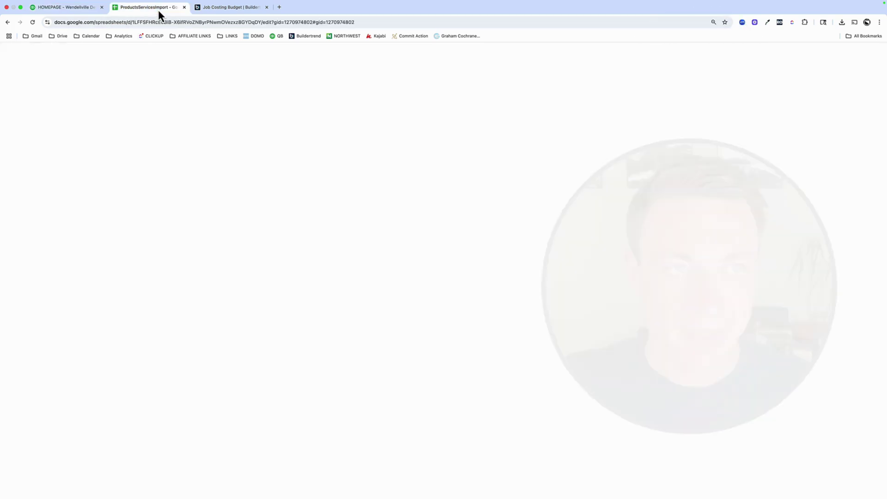
drag(52, 108, 70, 386)
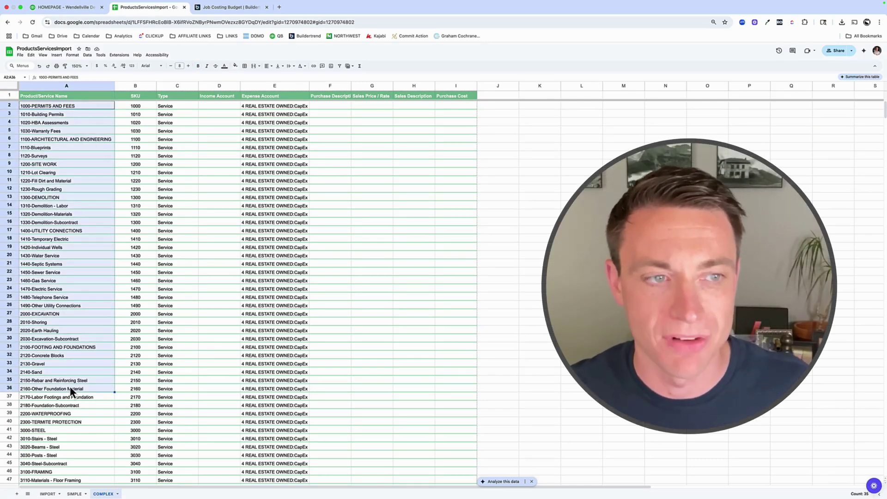
scroll(68, 301, down, 13)
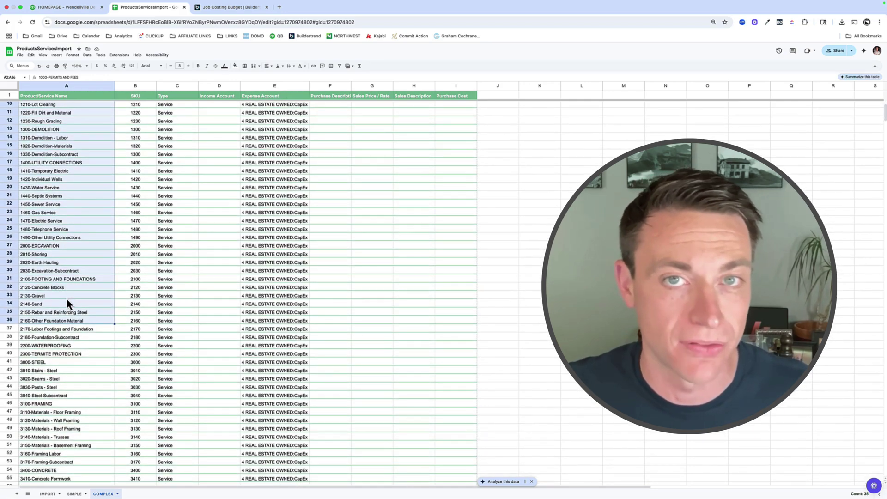
scroll(66, 303, down, 3)
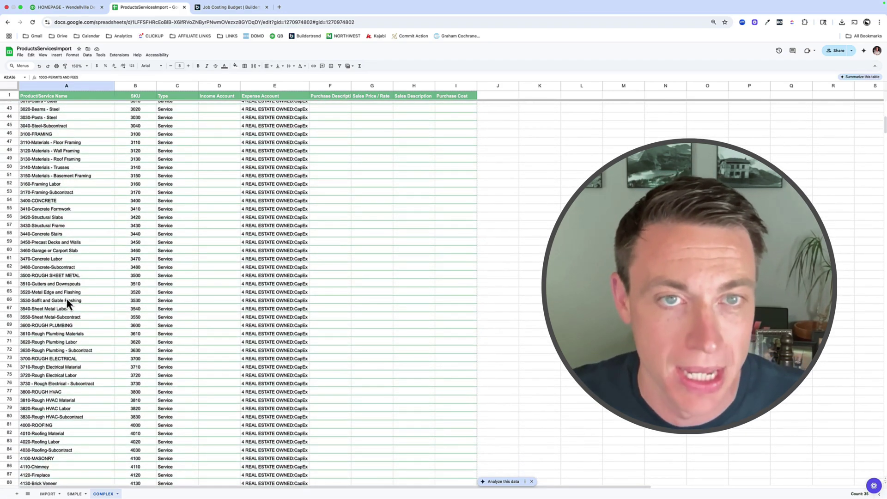
scroll(65, 302, down, 4)
scroll(68, 301, down, 15)
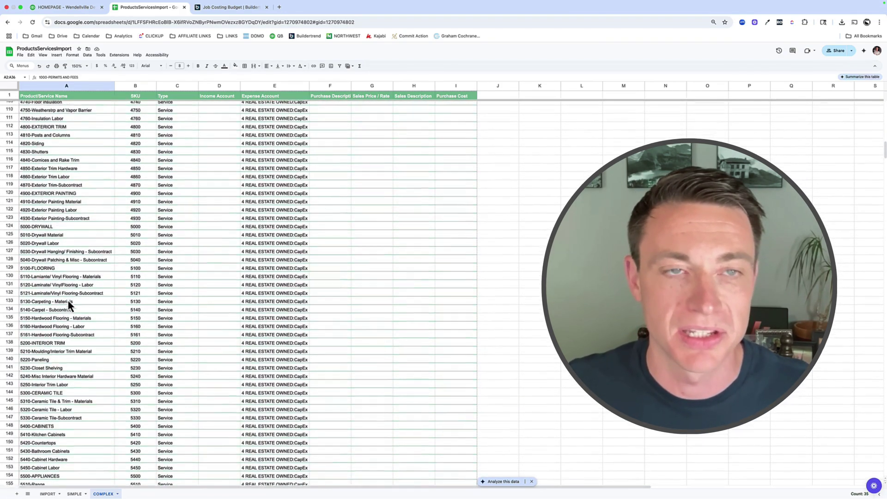
scroll(67, 301, down, 20)
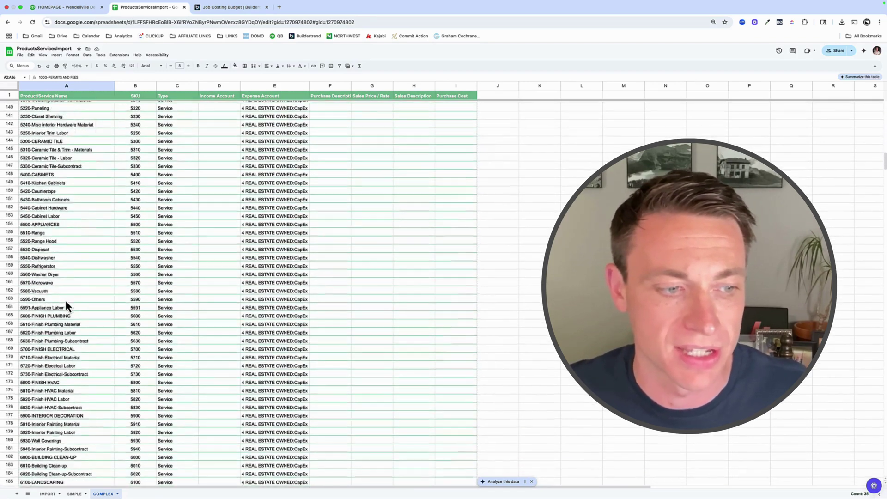
scroll(65, 300, up, 20)
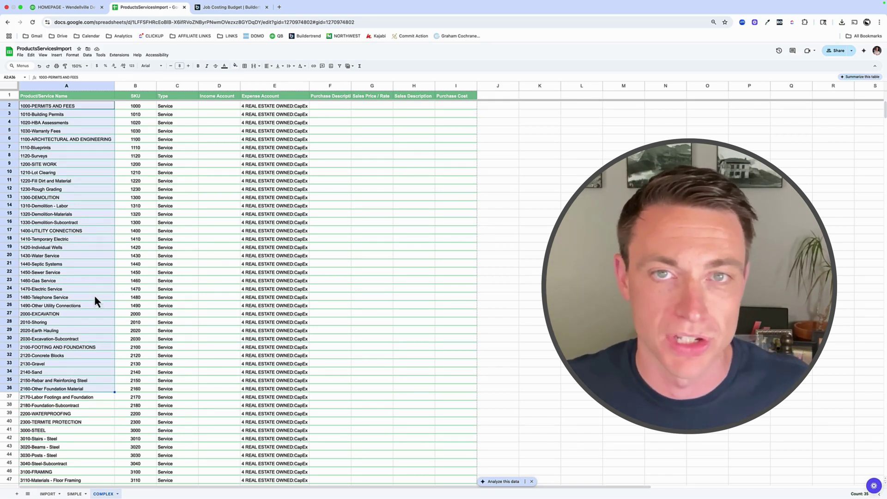
Step: Reselect the COMPLEX cost codes from rough plumbing through masonry
click(75, 273)
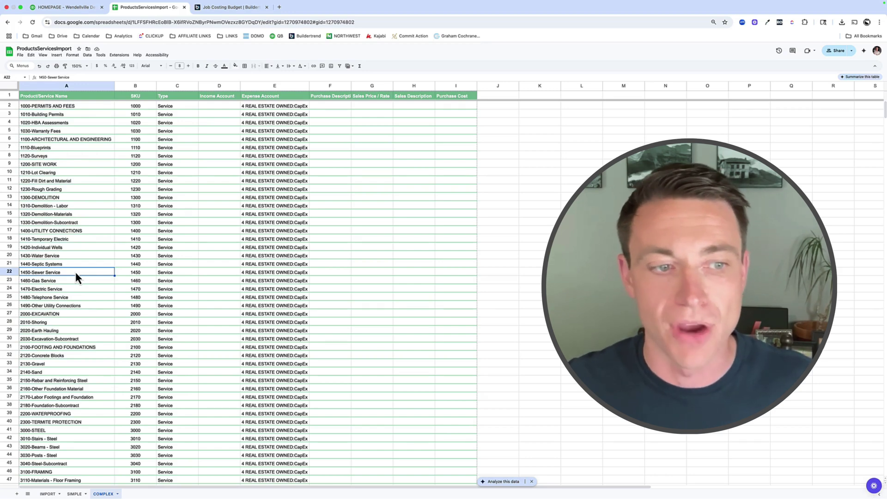
scroll(75, 277, down, 15)
drag(44, 208, 71, 392)
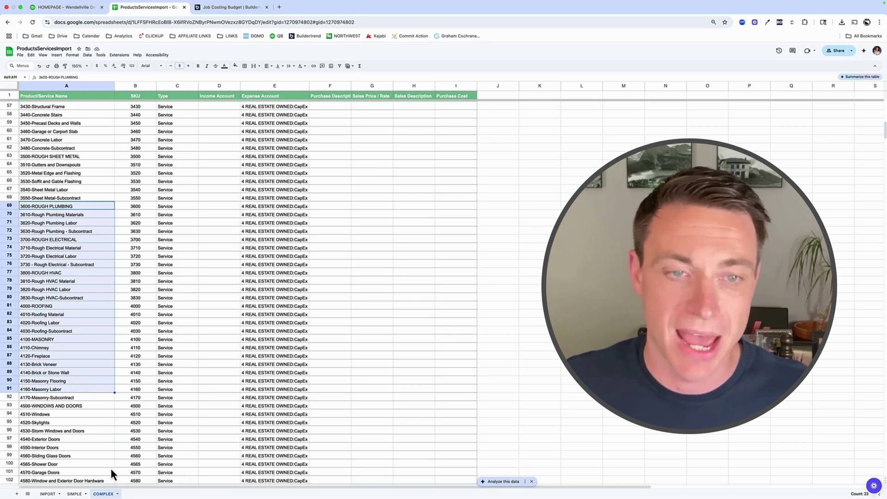
Step: Switch to the SIMPLE sheet and select its cost codes down to 5H. General Interior
click(74, 494)
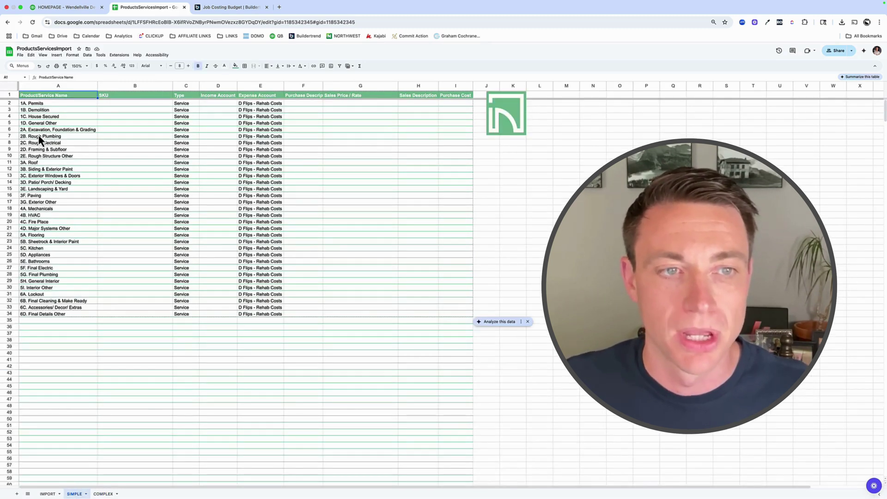
drag(39, 139, 201, 298)
drag(57, 188, 57, 195)
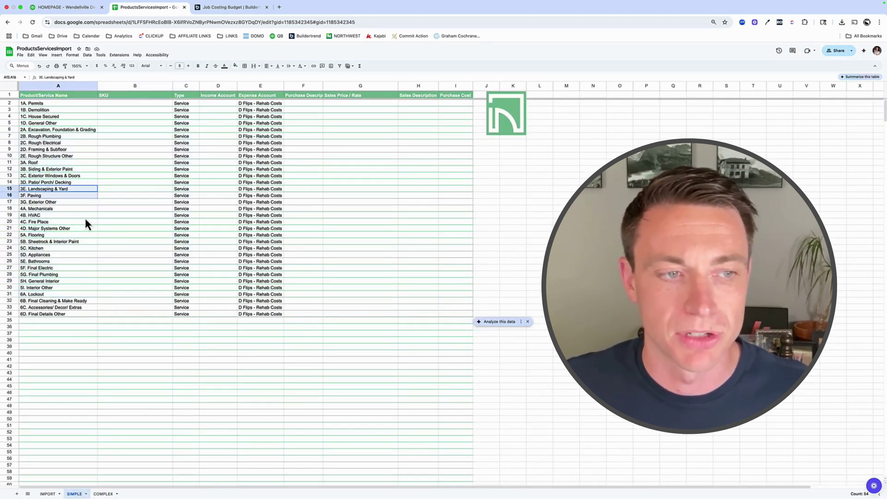
drag(85, 224, 97, 280)
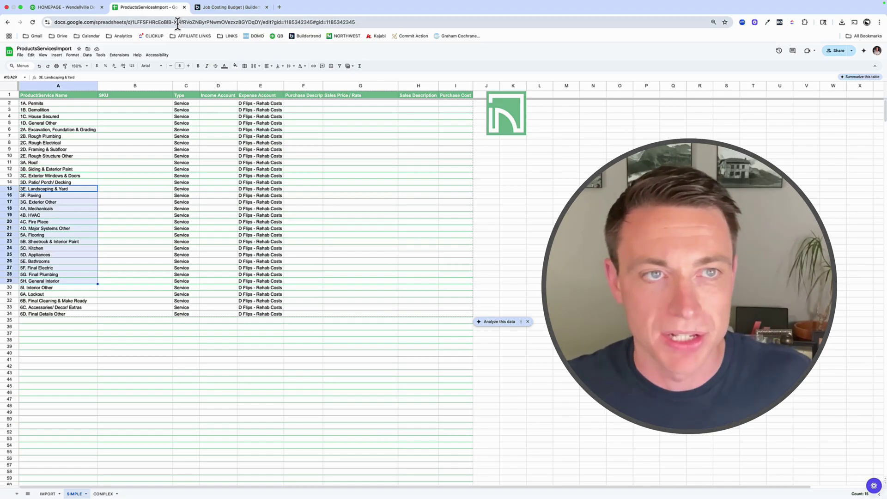
Step: Check The Swan's Job Costing Budget in Buildertrend, then return to the QuickBooks homepage
click(244, 8)
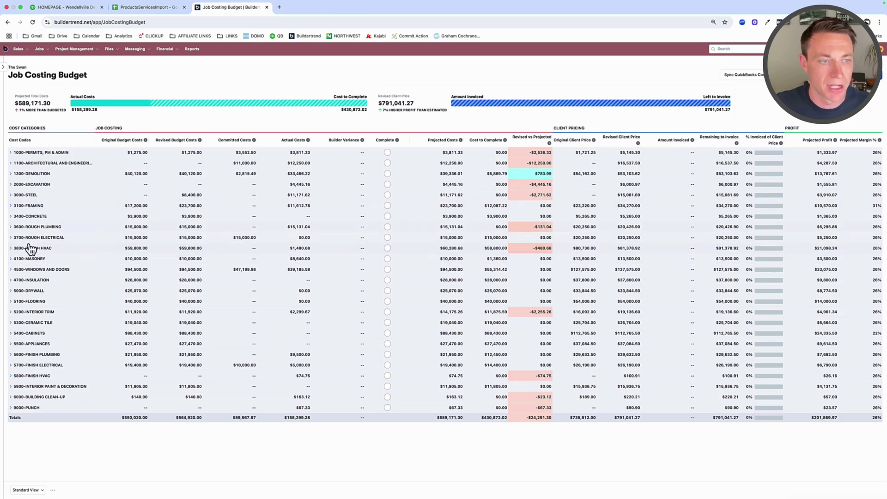
click(69, 8)
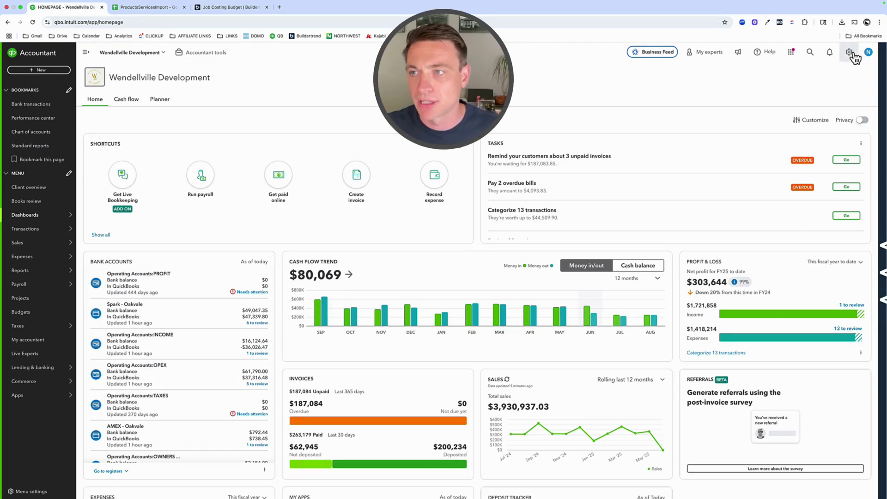
Step: Find the 2180-Foundation-Subcontract item in Products and services and open its details
click(853, 54)
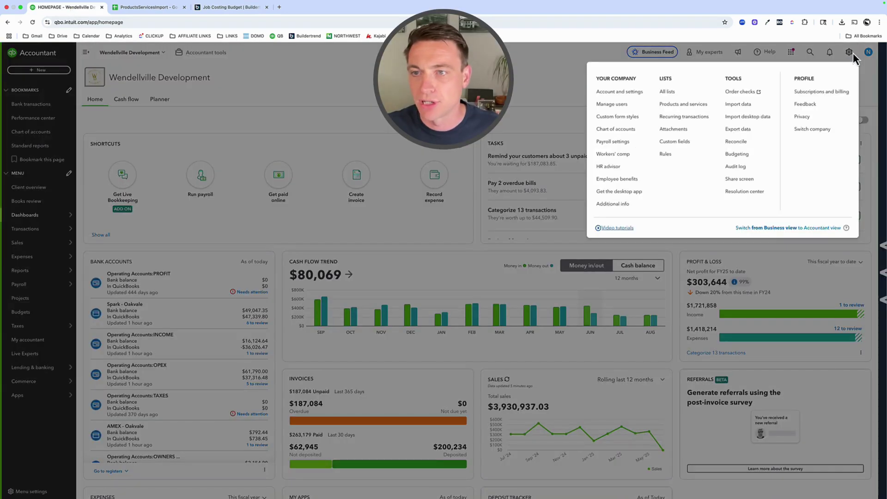
click(683, 104)
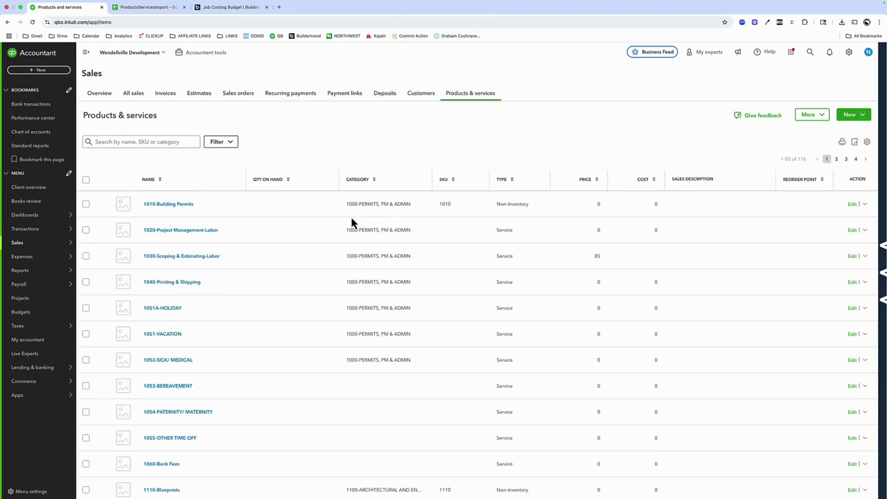
scroll(273, 273, down, 15)
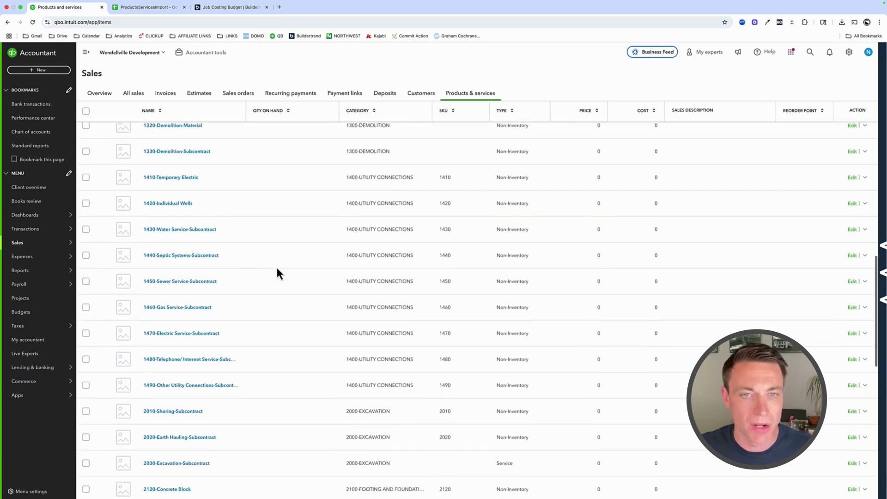
scroll(277, 273, down, 5)
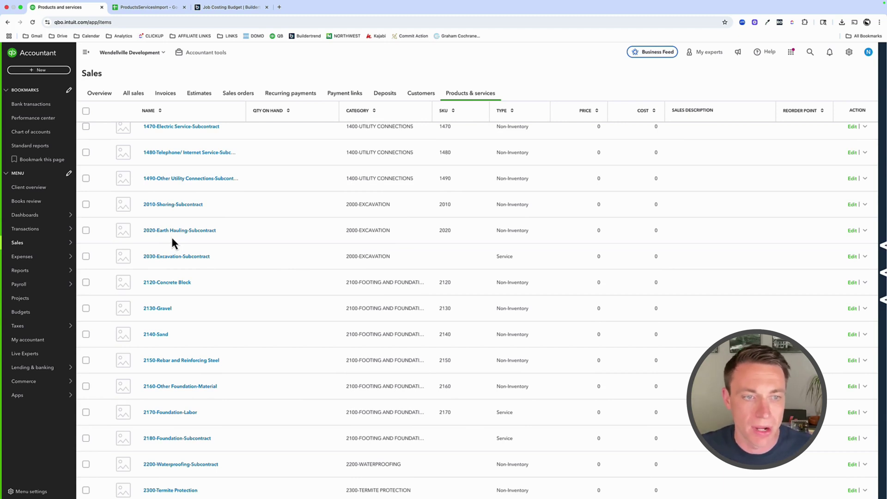
scroll(166, 281, down, 3)
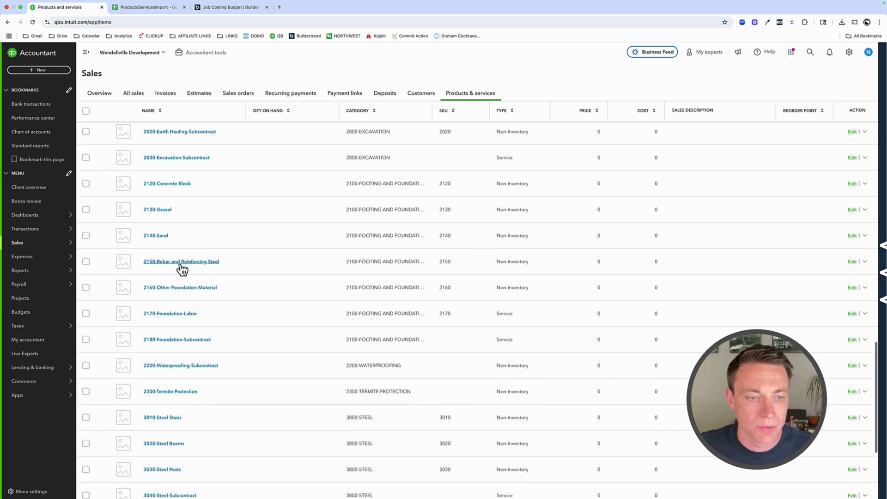
click(178, 340)
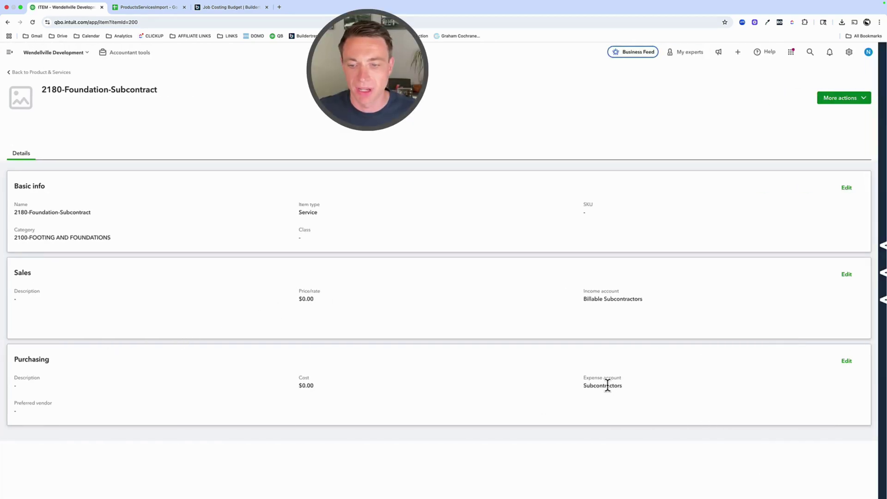
Step: Inspect the 2180-Foundation-Subcontract purchasing details in the edit panel and close without saving
click(844, 364)
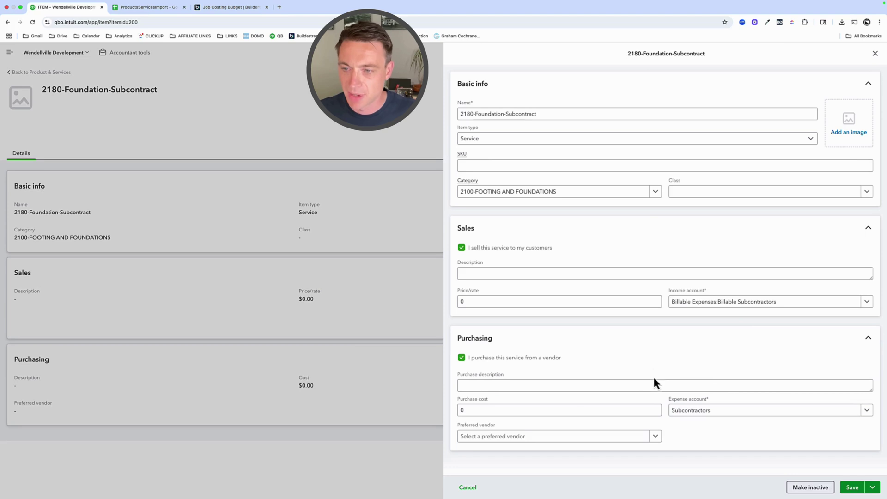
click(875, 54)
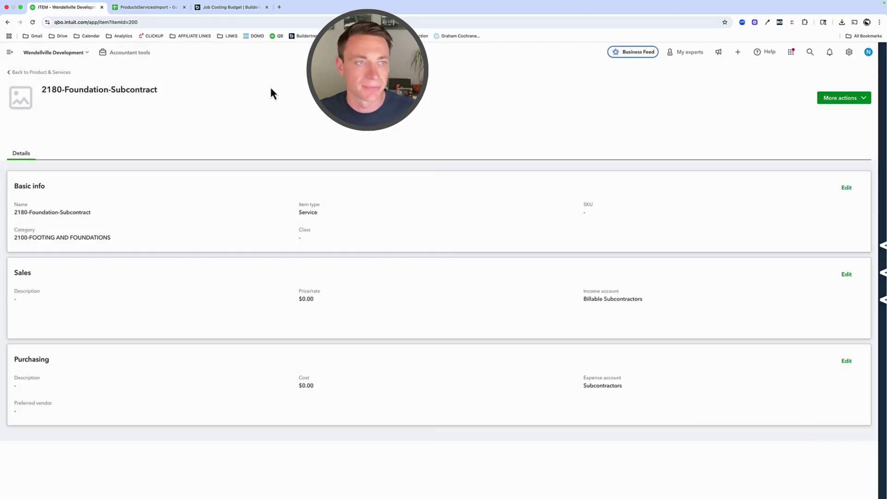
click(11, 56)
mouse_move(15, 257)
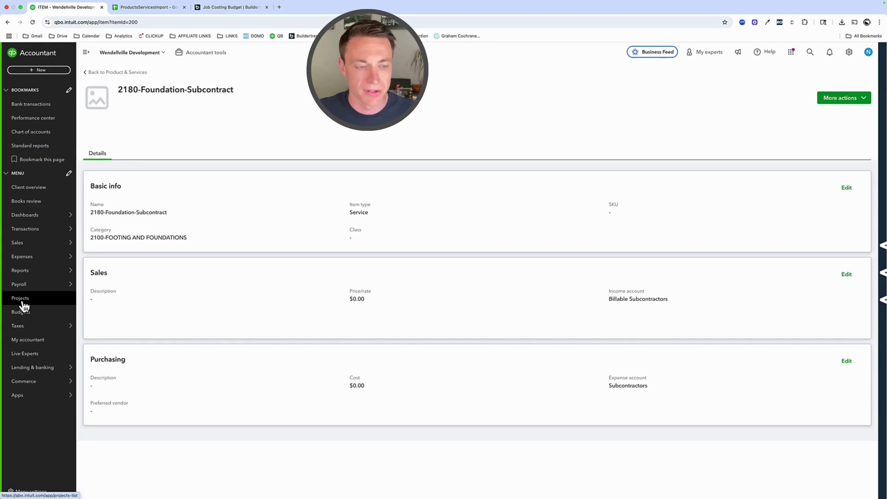
Step: Open the 4959 Sheri project from the Projects list to see its 50.7% margin
click(24, 306)
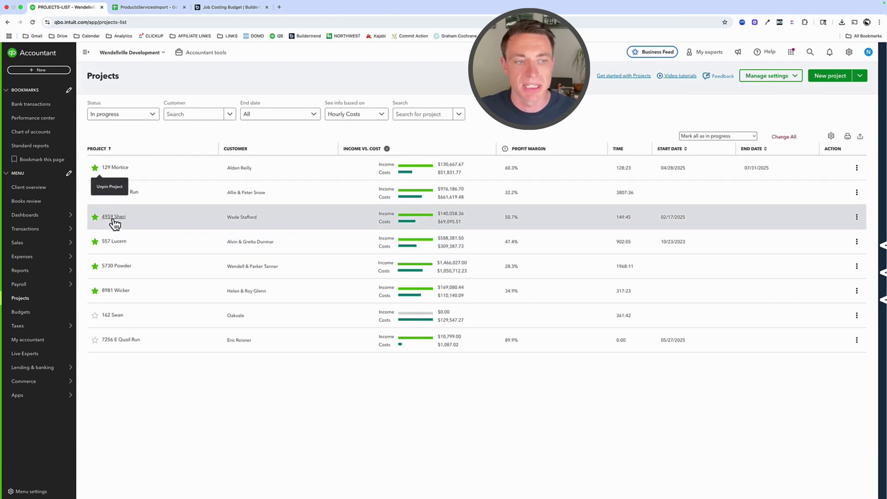
click(114, 217)
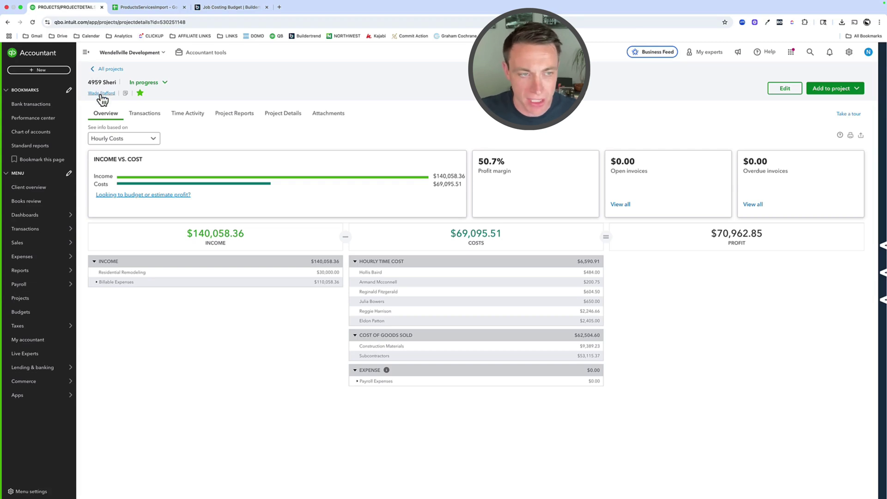
mouse_move(36, 257)
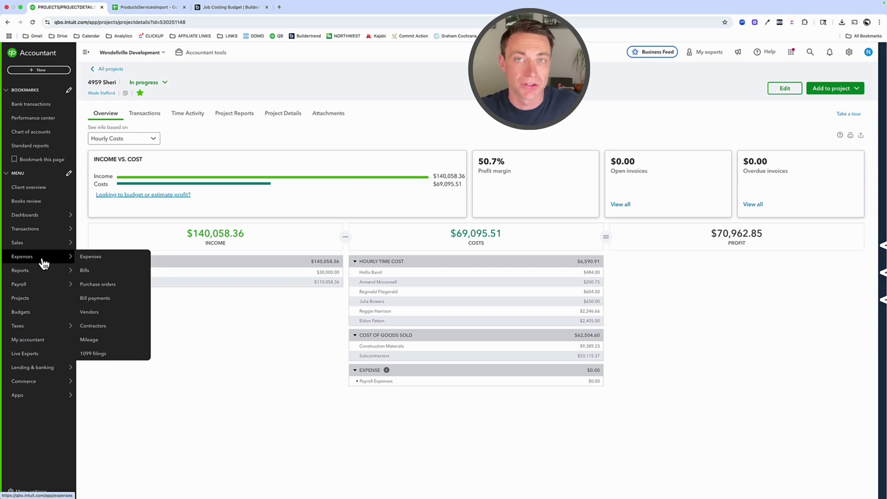
Step: Assign the 05/26 Amazon $33.44 bank charge to 3110-Floor Framing-Material, leaving customer/project blank
click(39, 115)
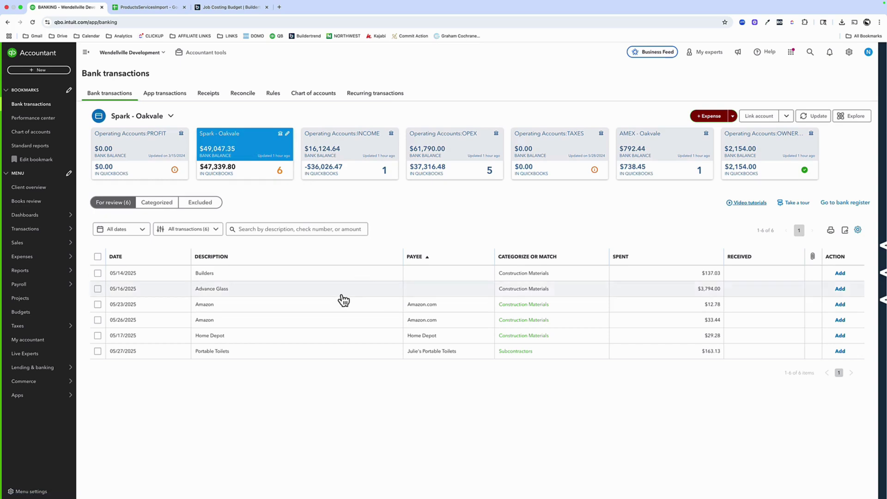
click(502, 322)
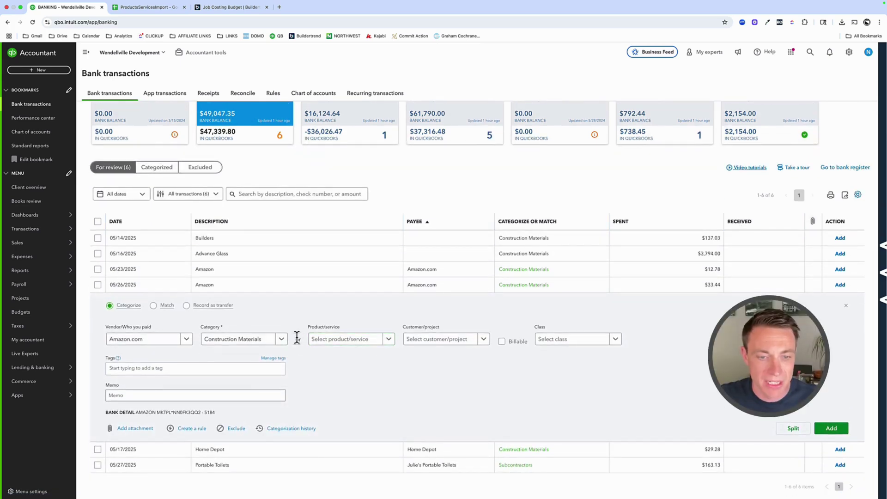
click(328, 340)
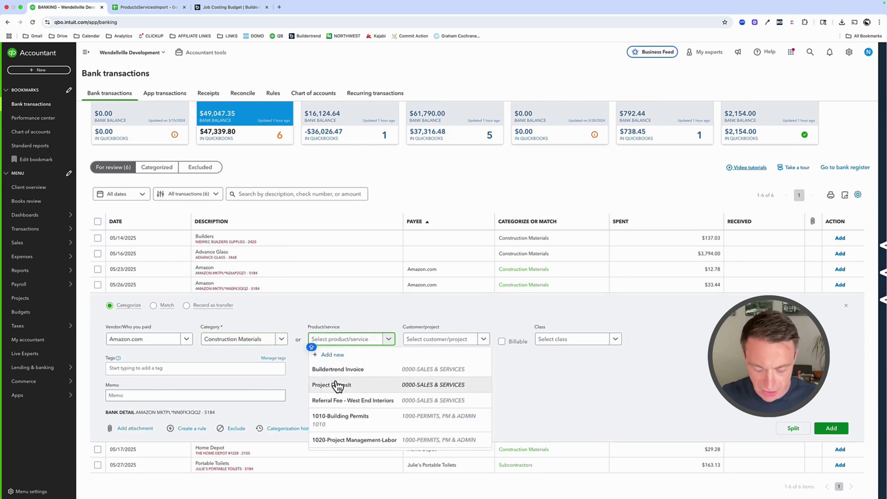
text(FRAMING)
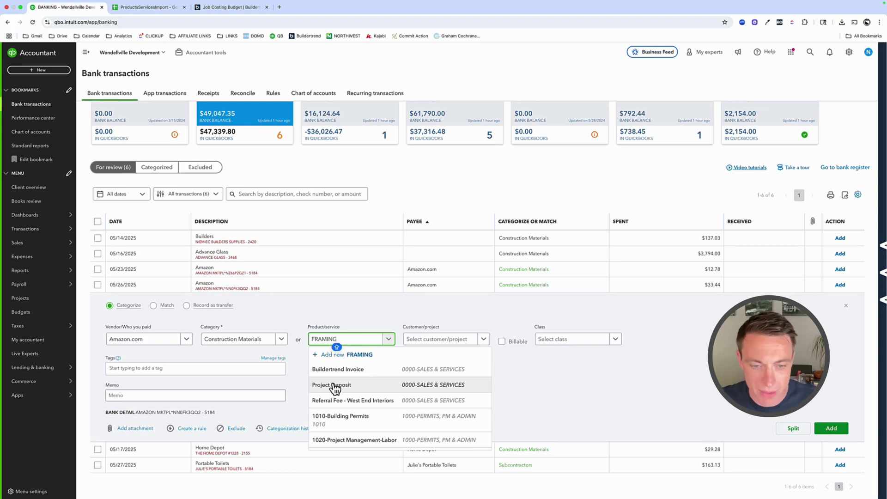
click(353, 403)
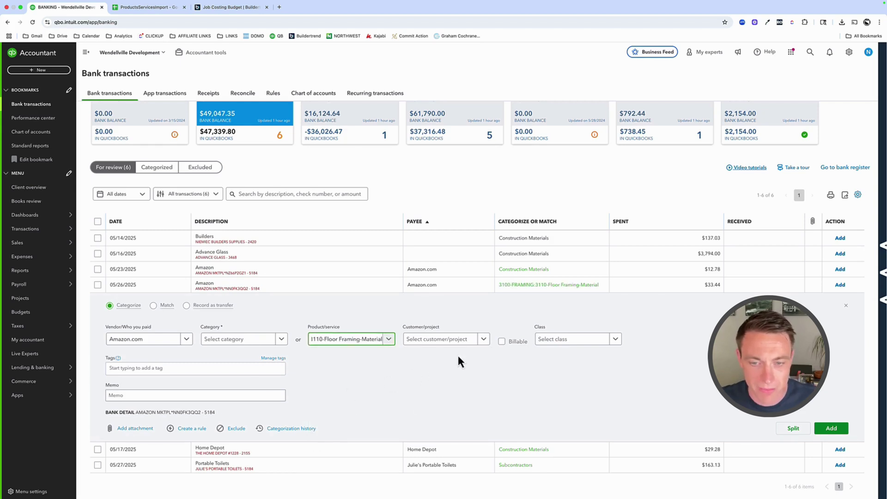
click(429, 340)
scroll(428, 423, down, 2)
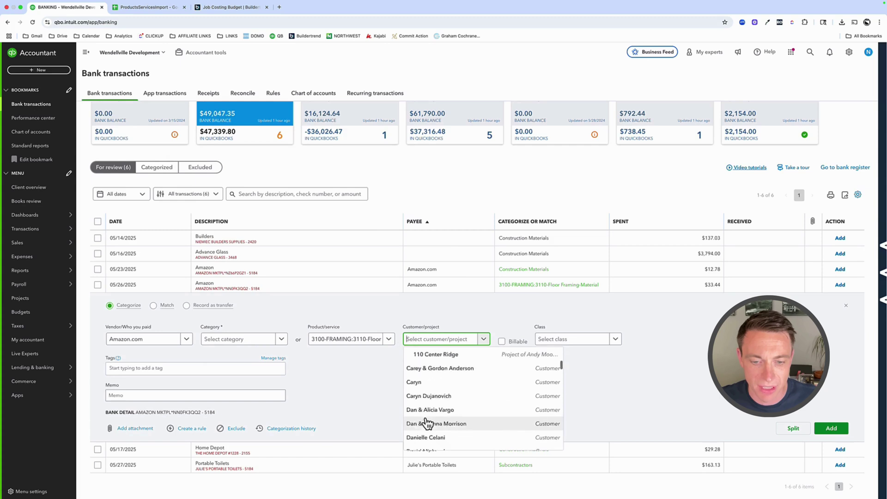
scroll(423, 424, down, 2)
click(374, 421)
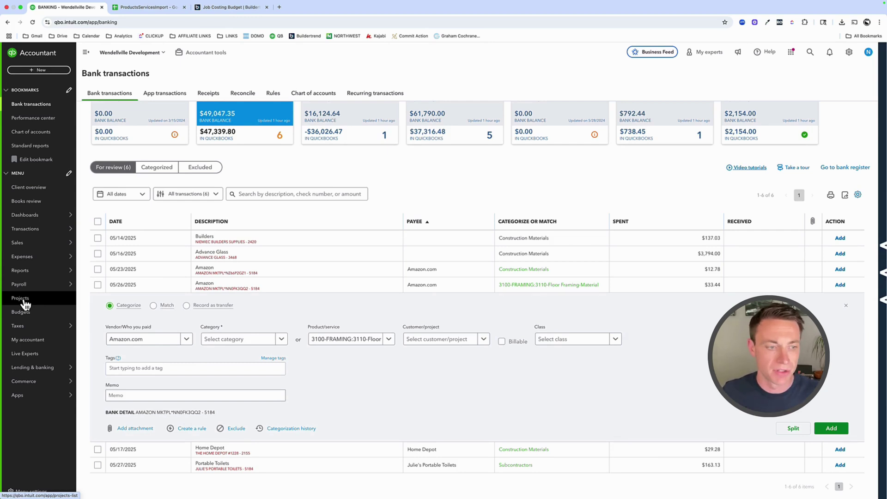
Step: Return to the Projects list and collapse the side navigation bar
click(24, 304)
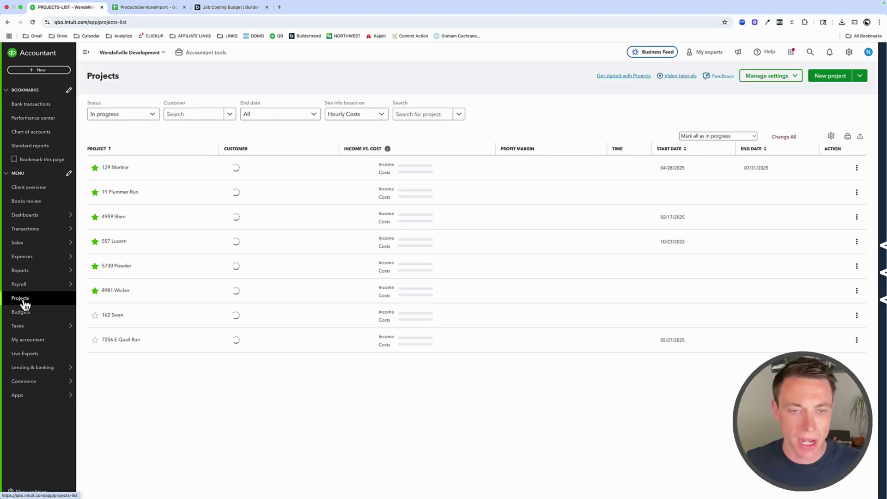
click(87, 53)
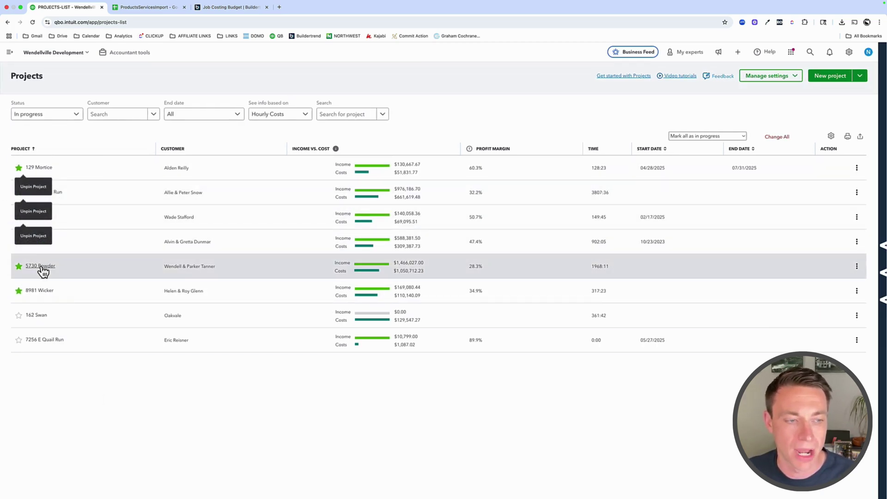
Step: Open the 129 Mortice project overview showing $78,835.90 profit at 60.3% margin
click(38, 167)
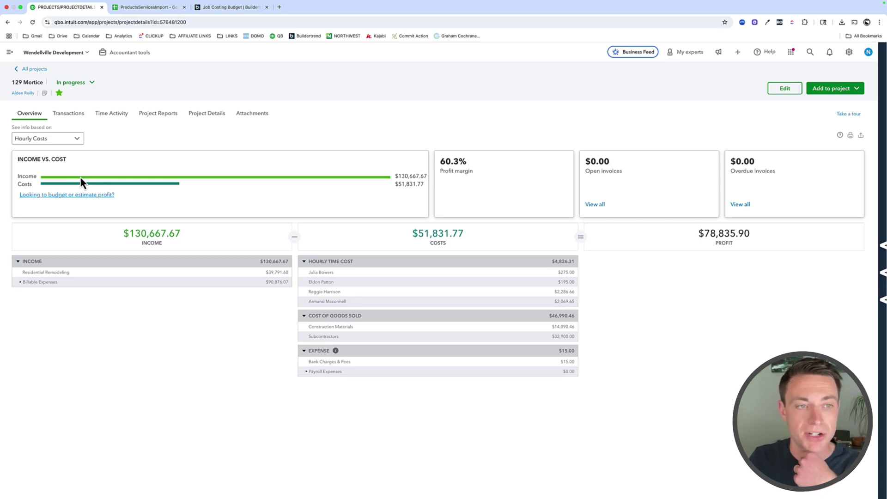
Step: Run the Project profitability report from 129 Mortice's Project Reports
click(158, 116)
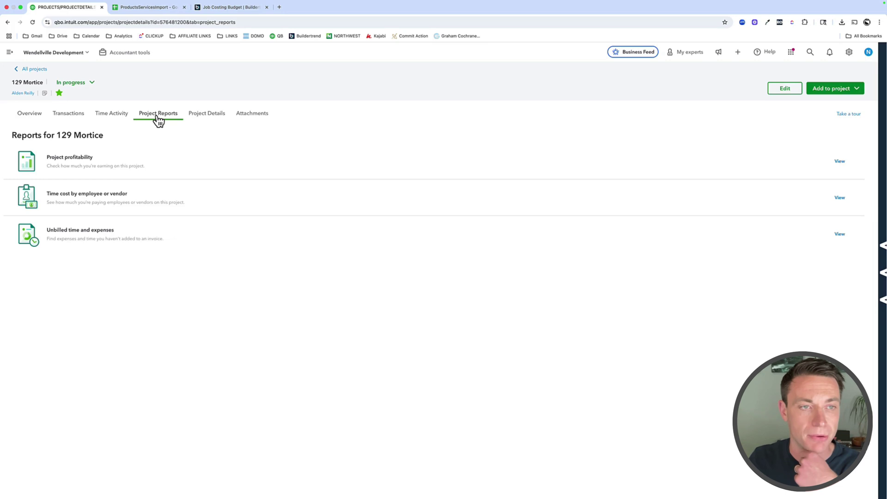
click(75, 167)
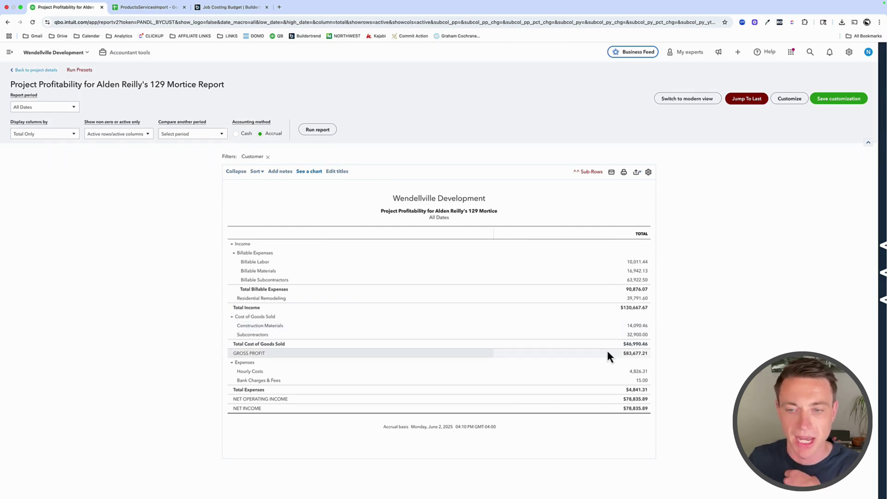
Step: Drill into total cost of goods sold and toggle the Construction Materials and Subcontractors groups
click(642, 345)
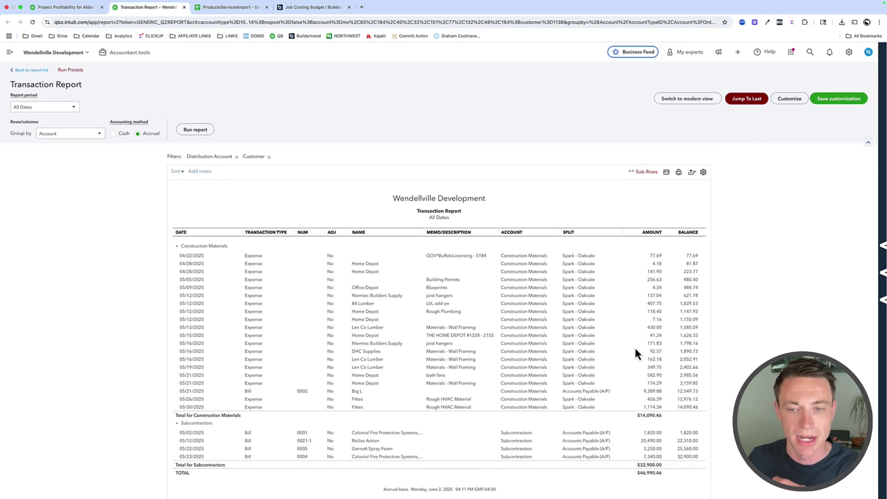
click(176, 246)
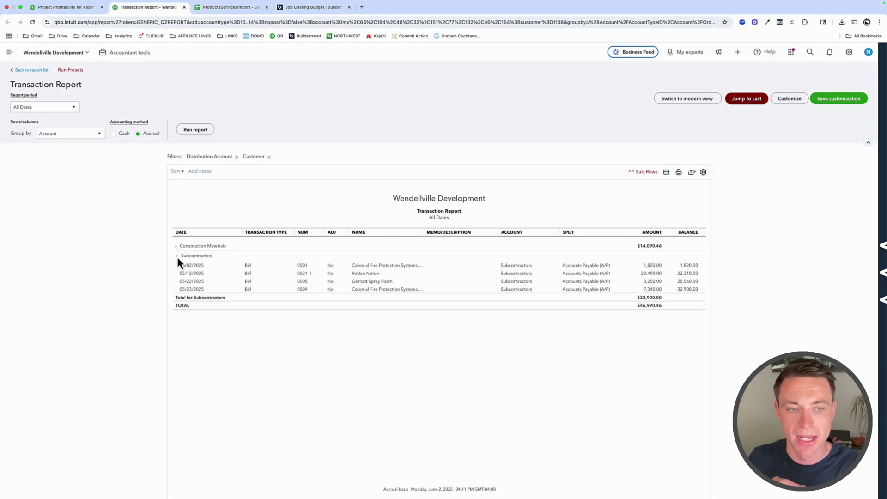
click(176, 256)
click(176, 246)
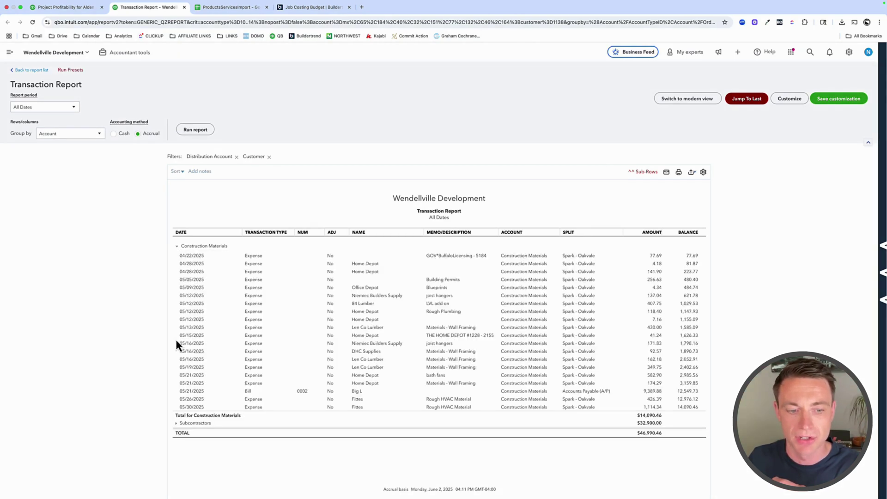
click(177, 423)
Step: Regroup the transaction report by product/service
click(51, 138)
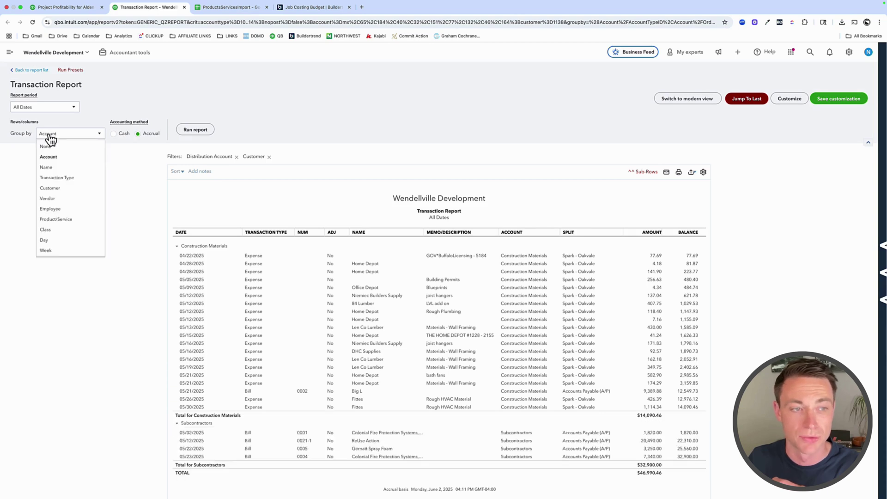
click(49, 221)
click(195, 133)
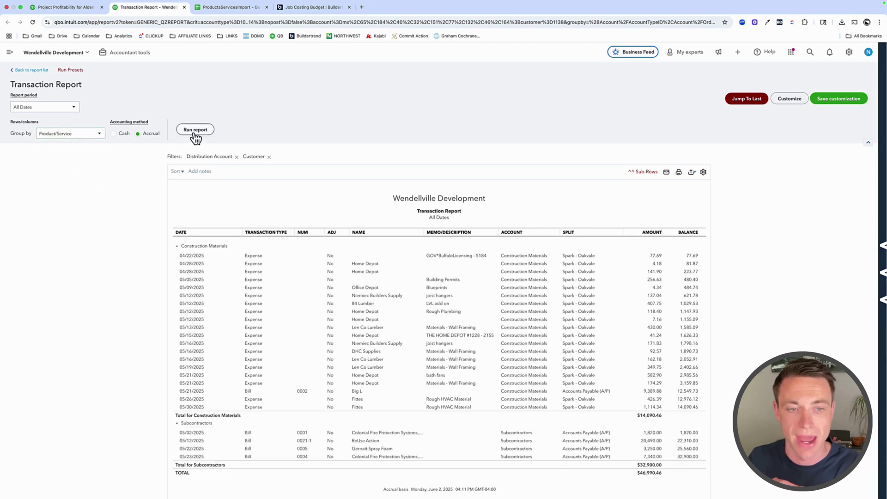
Step: Collapse the 1000, 1100, 3100, 3600, 3700 and 3800 groups to totals, then go back to the reports list
click(177, 246)
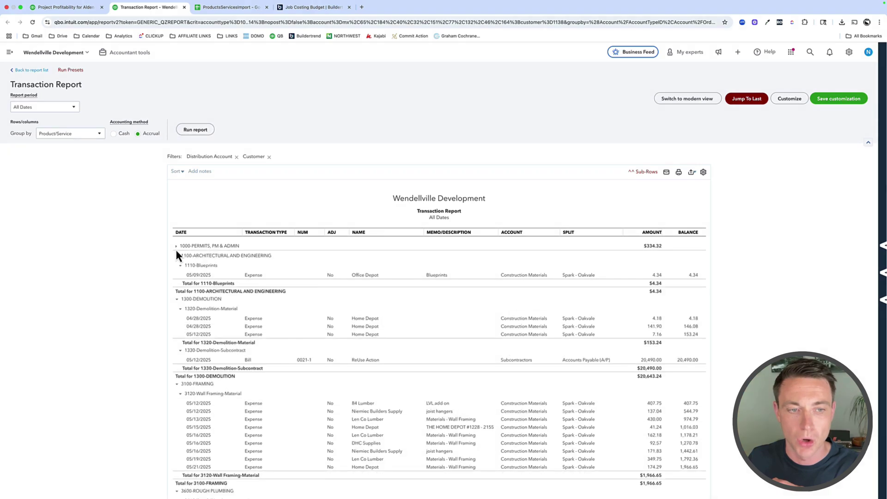
click(176, 256)
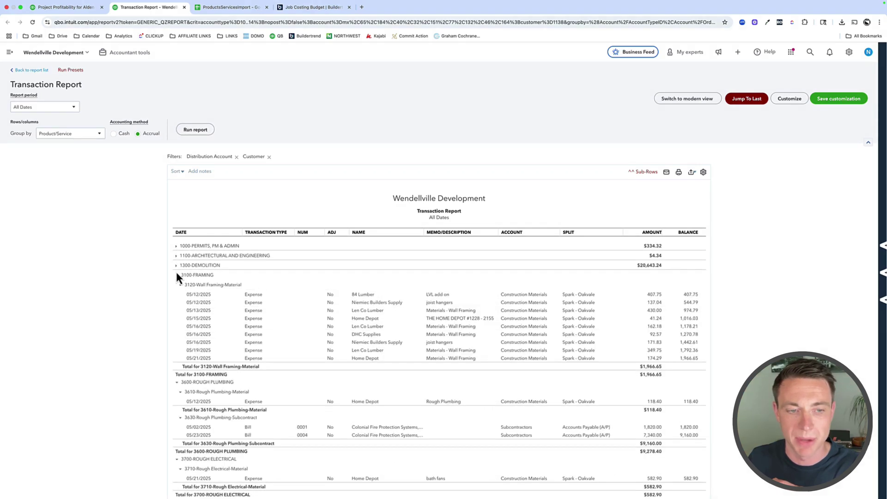
click(176, 276)
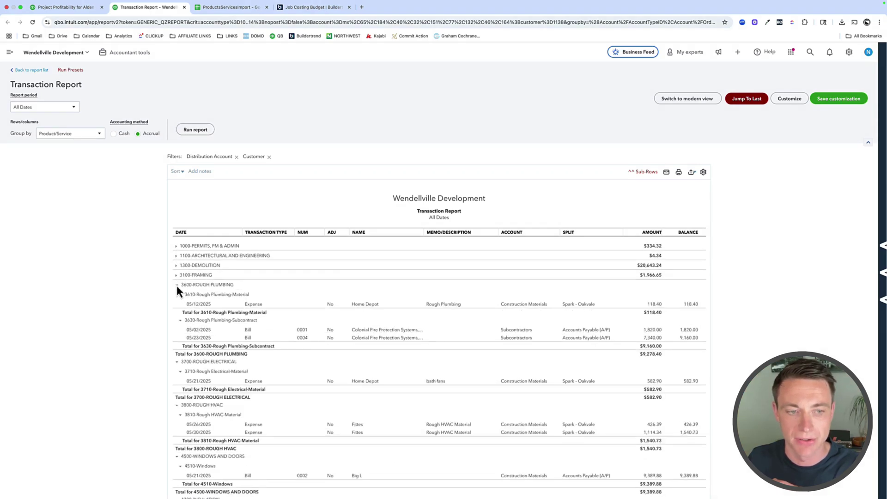
click(176, 285)
click(176, 294)
click(177, 304)
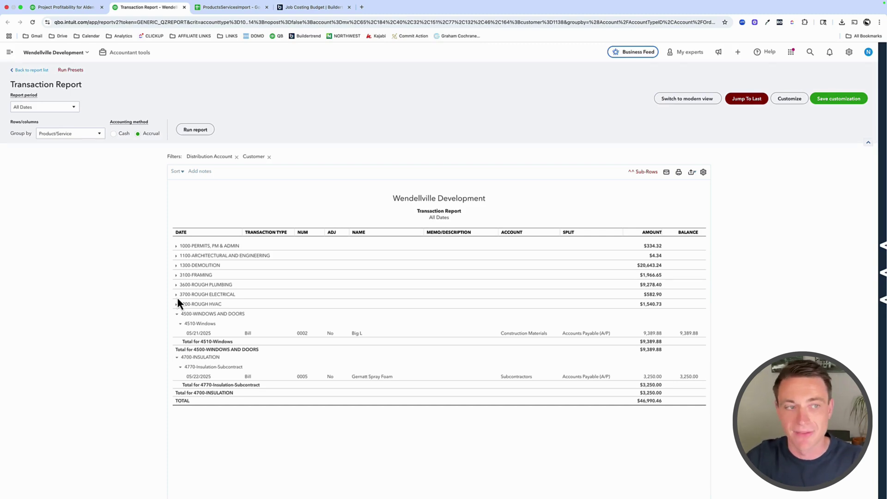
click(28, 70)
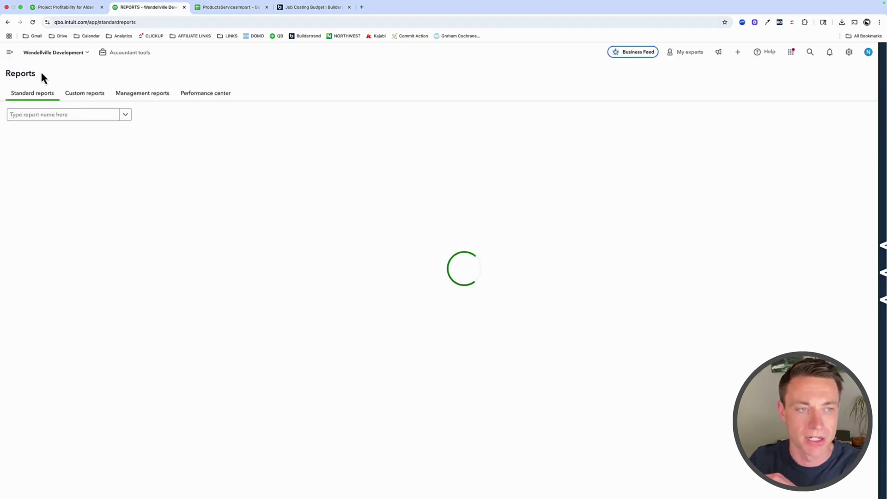
Step: Open the 129 Mortice project from the Projects list
click(9, 52)
click(24, 299)
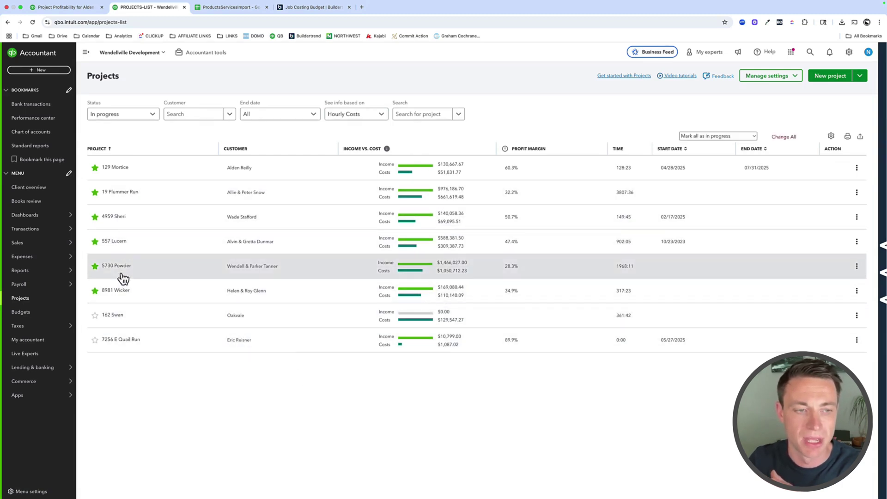
click(117, 168)
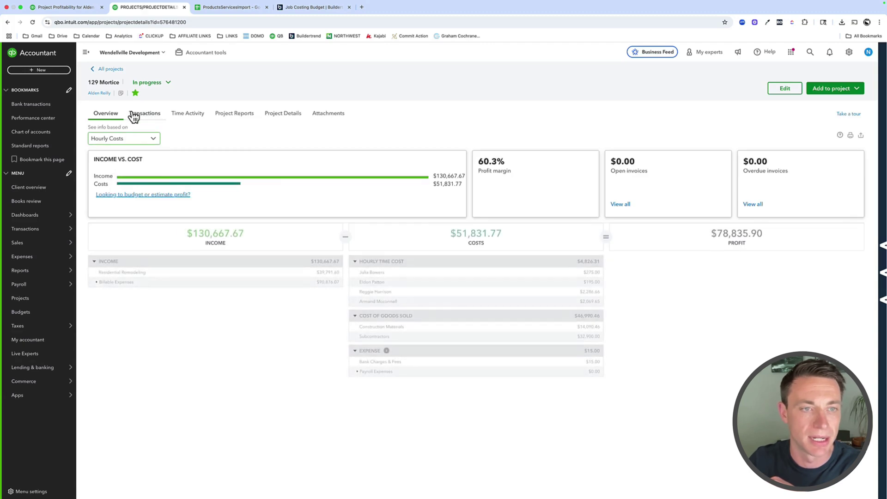
Step: Review the project's Transactions, Time Activity, Details, Reports and Attachments tabs, ending on Overview
click(148, 116)
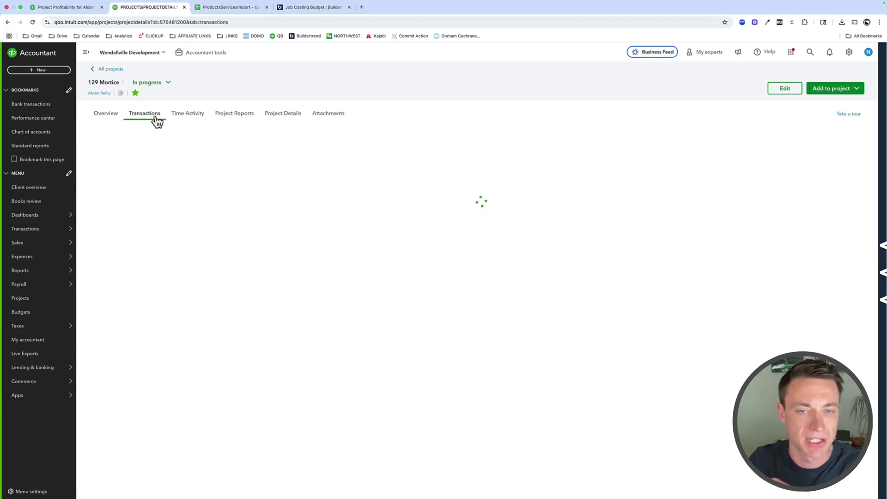
click(183, 115)
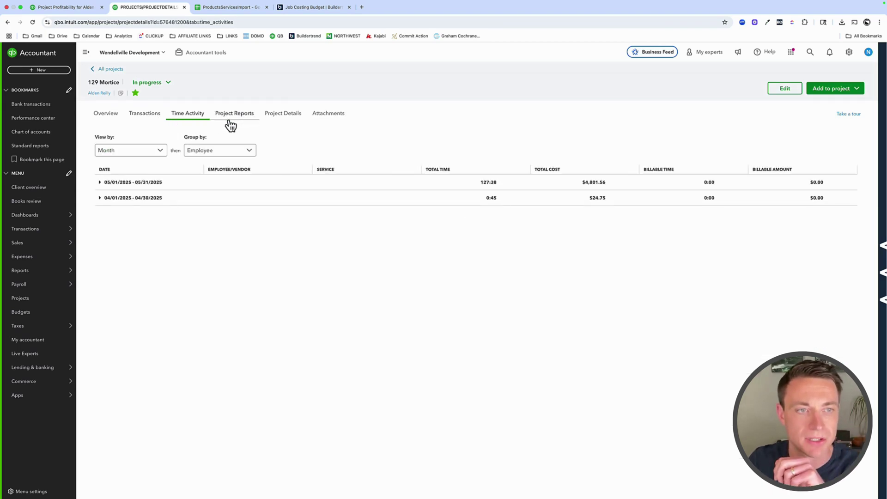
click(139, 153)
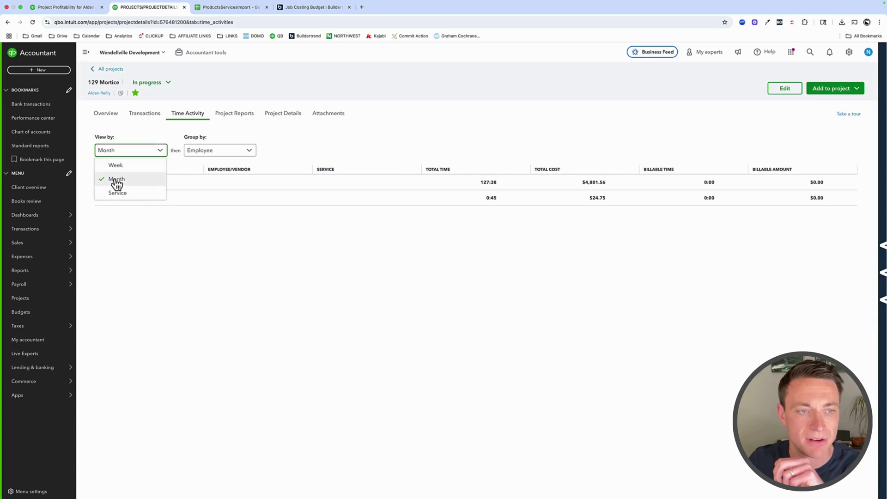
click(276, 119)
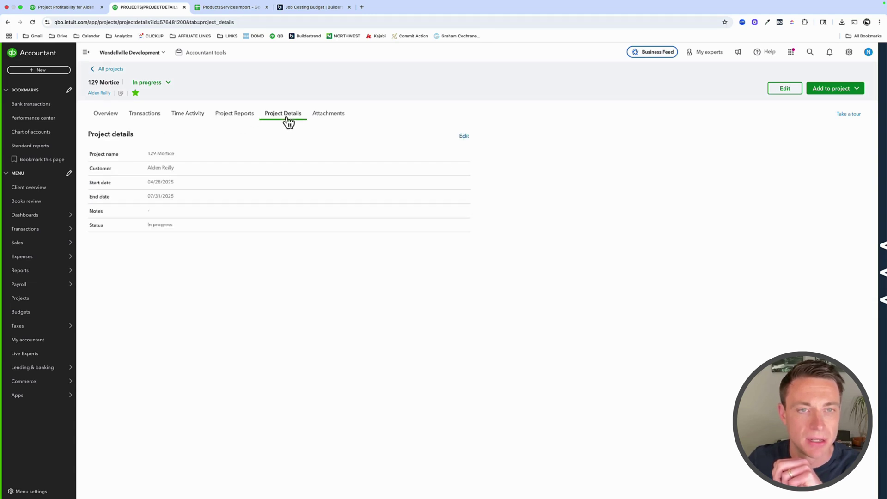
click(217, 117)
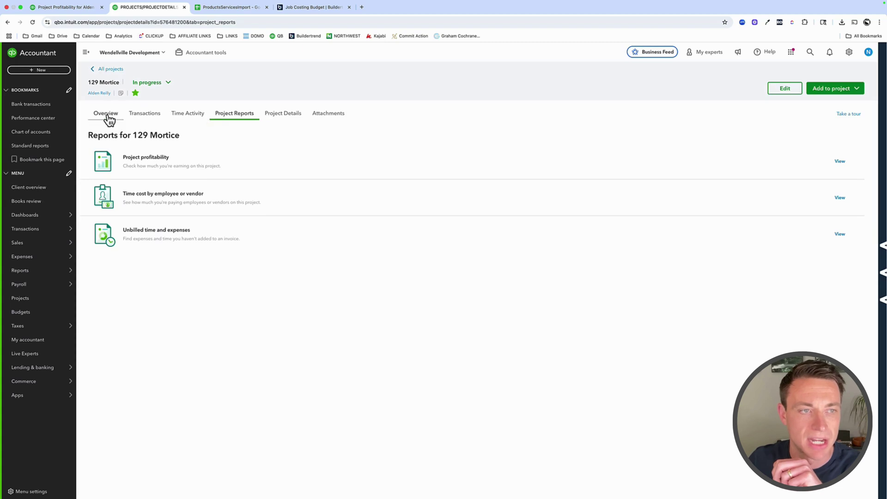
click(332, 121)
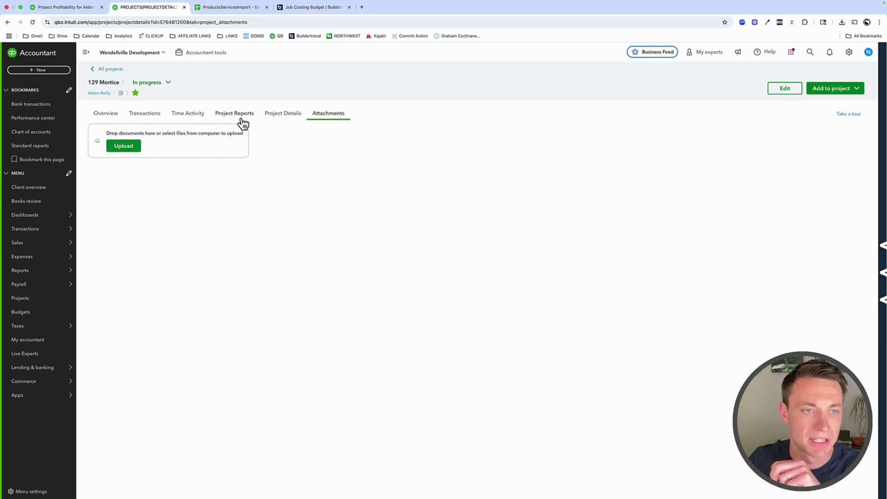
click(111, 121)
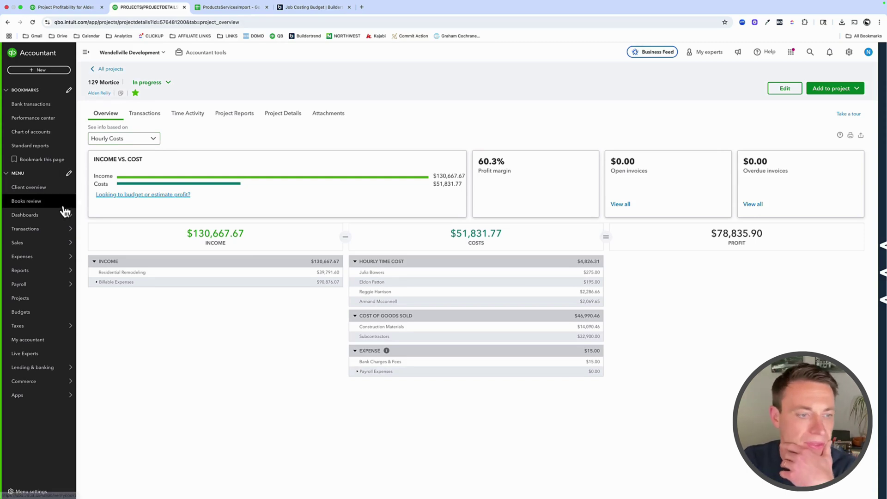
Step: Open the custom Project Profitability Summary report from the Custom reports list
mouse_move(52, 274)
click(94, 273)
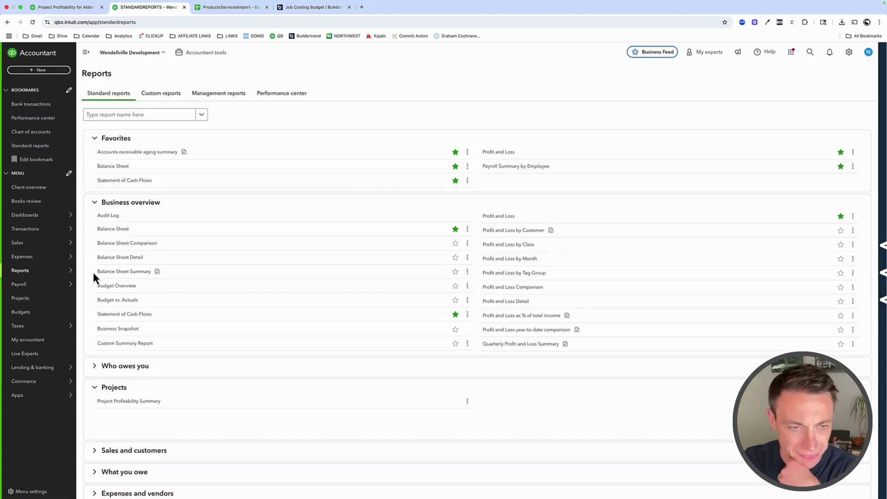
scroll(125, 326, down, 3)
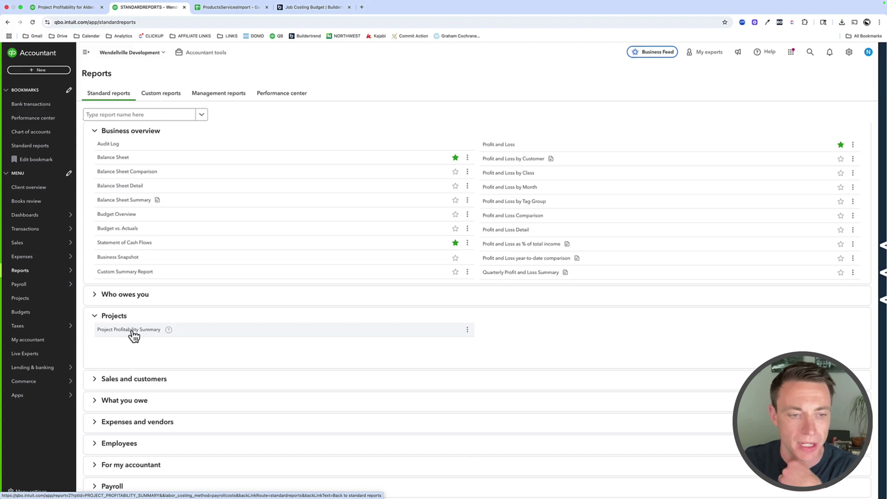
click(159, 101)
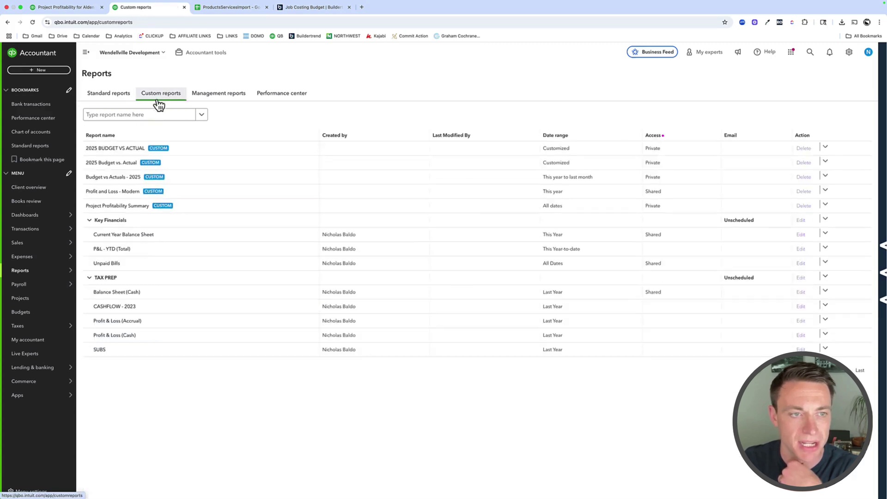
click(117, 206)
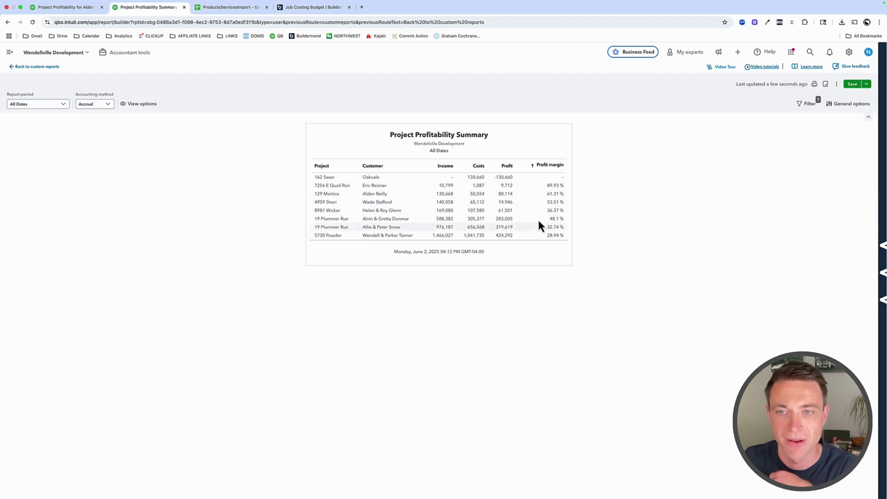
Step: Sort the report by Profit margin and check its General options, columns and filter settings
click(531, 165)
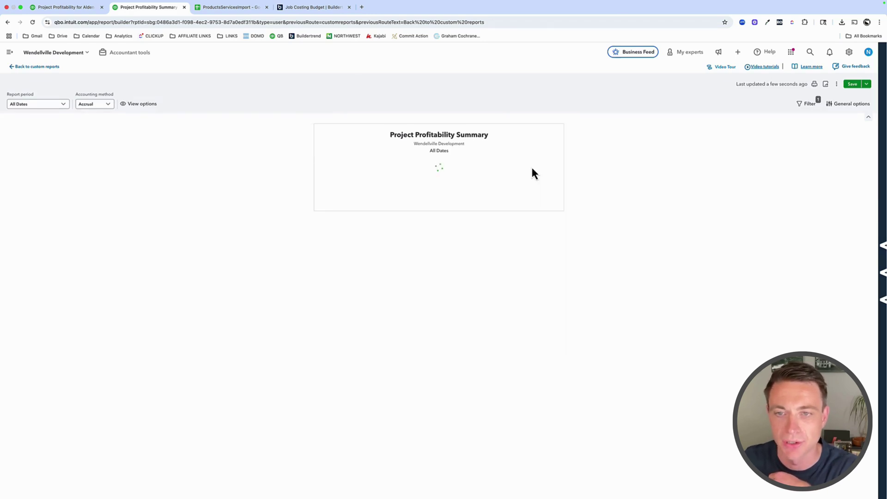
click(532, 172)
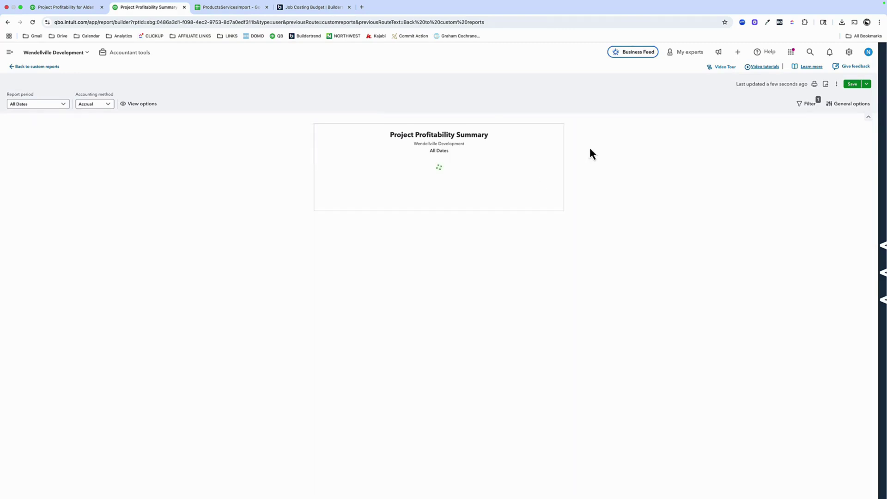
click(866, 106)
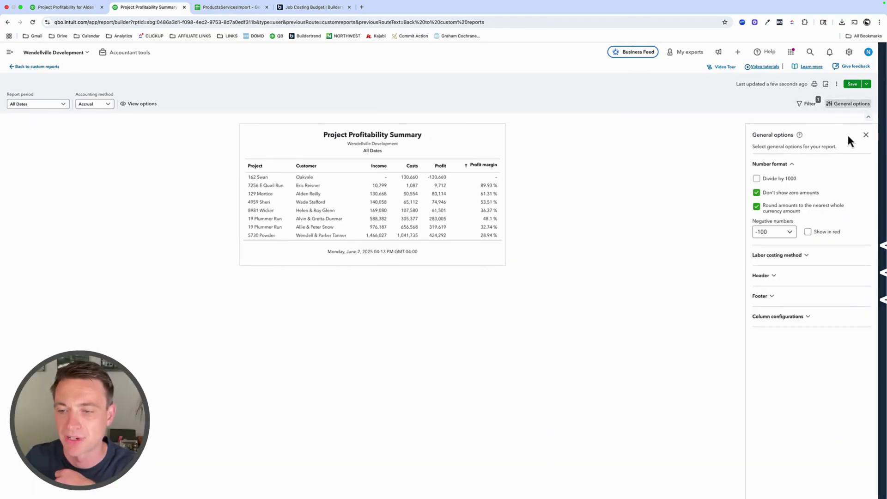
click(801, 318)
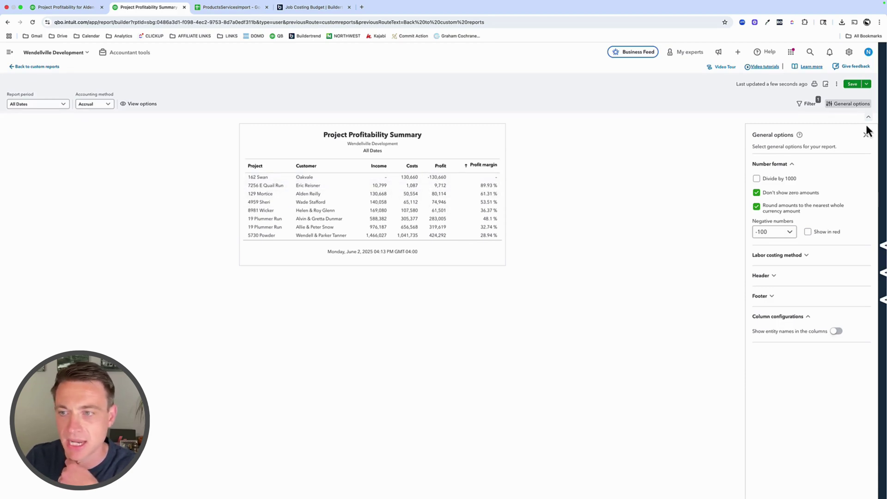
click(808, 107)
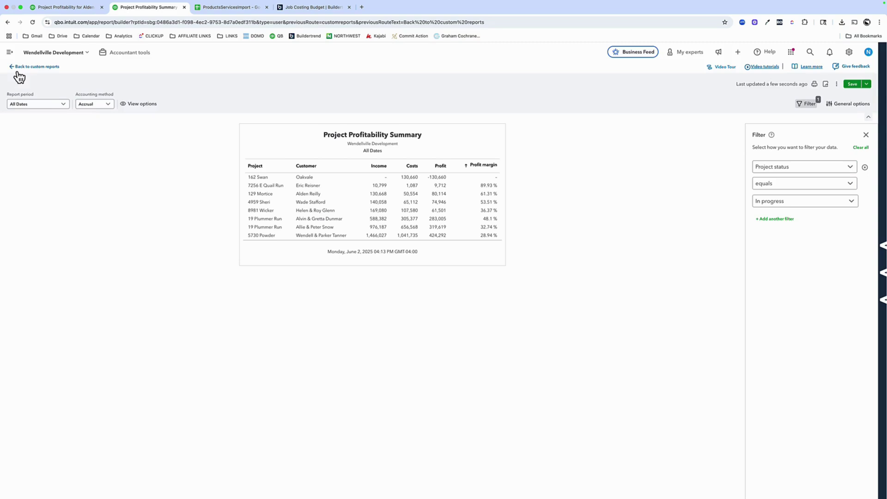
Step: Return to the Projects list showing the eight in-progress projects and their margins
click(9, 52)
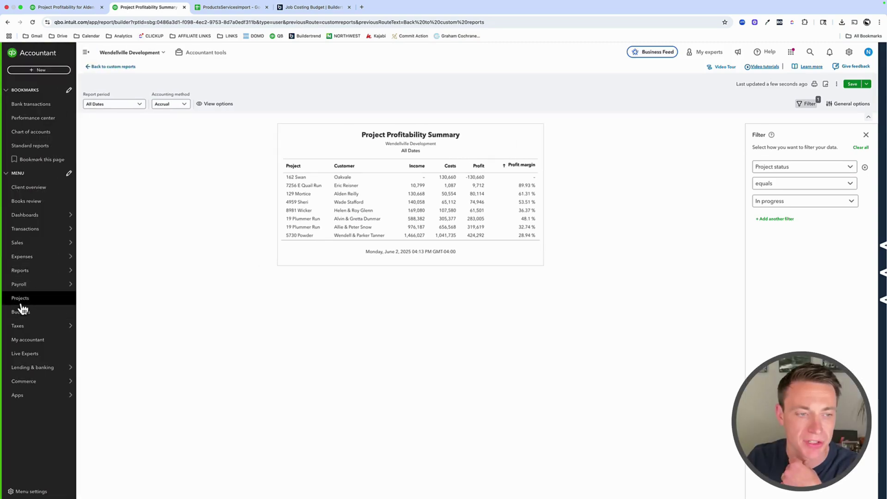
click(21, 304)
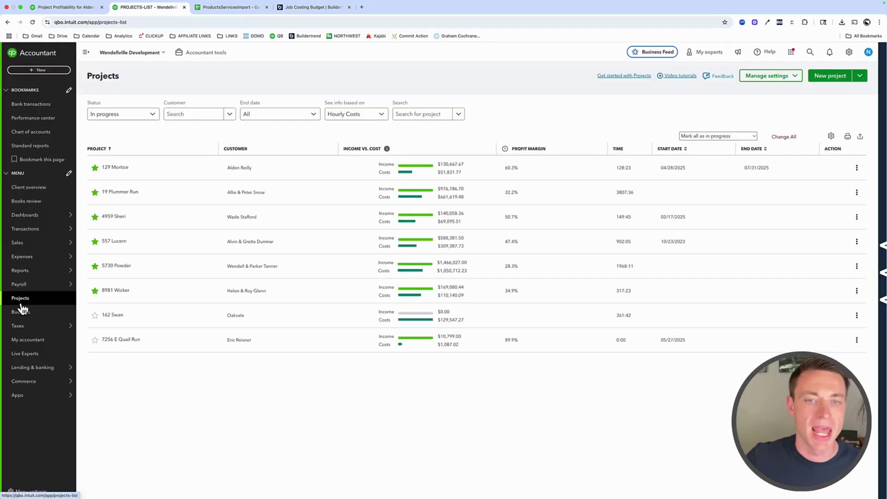